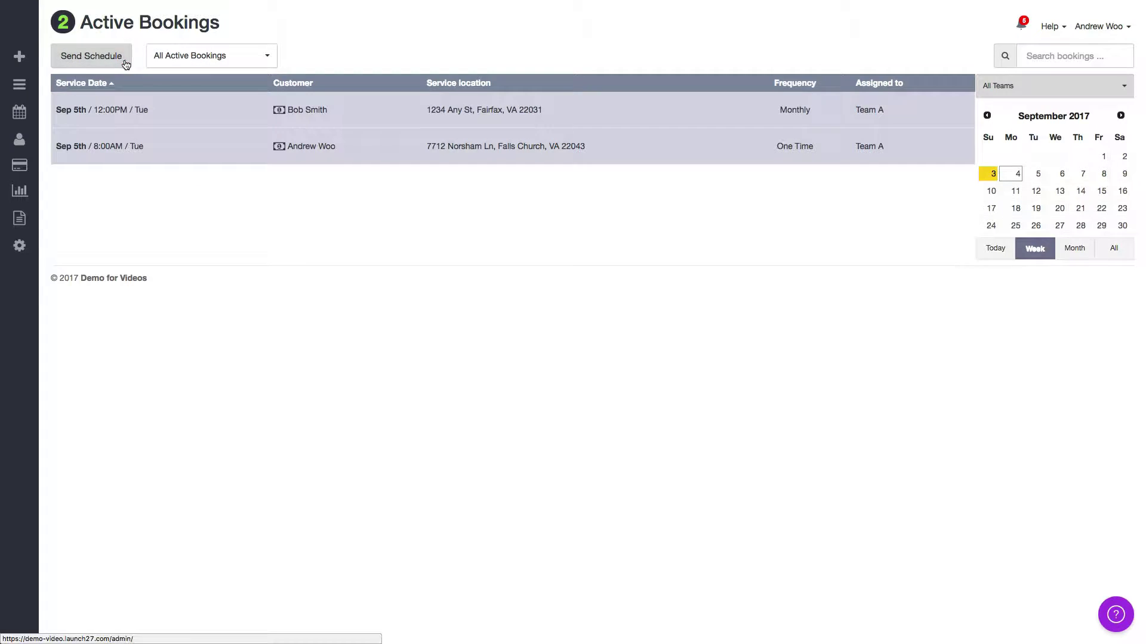
Set the All Teams schedule range to 09/04/2017–09/08/2017 and check the two Team A bookings listed.
click(91, 56)
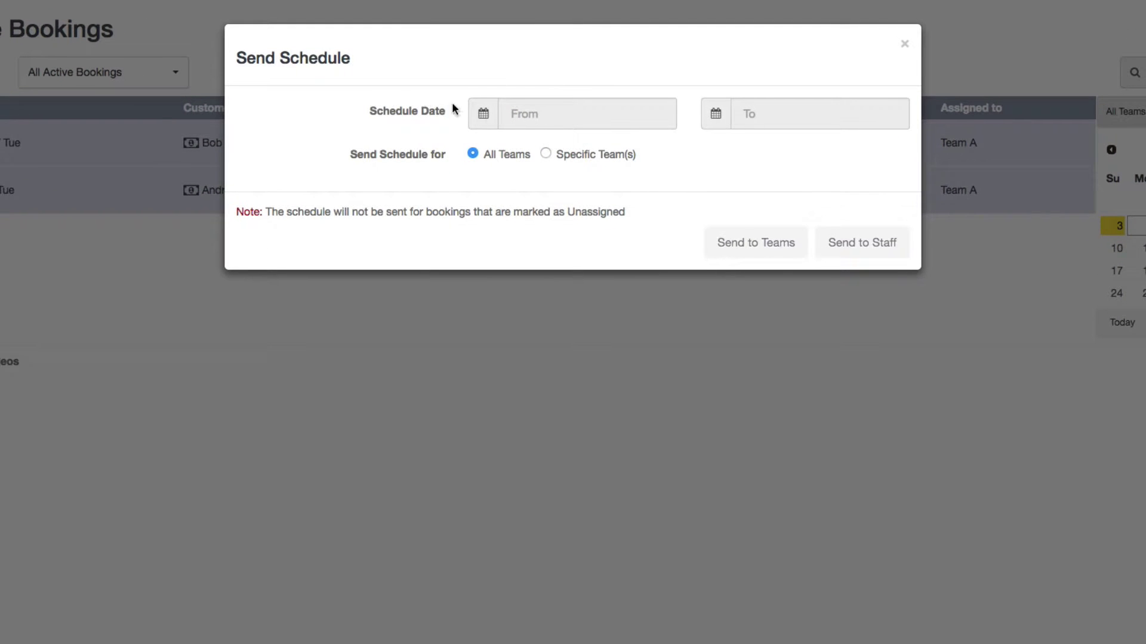
click(525, 119)
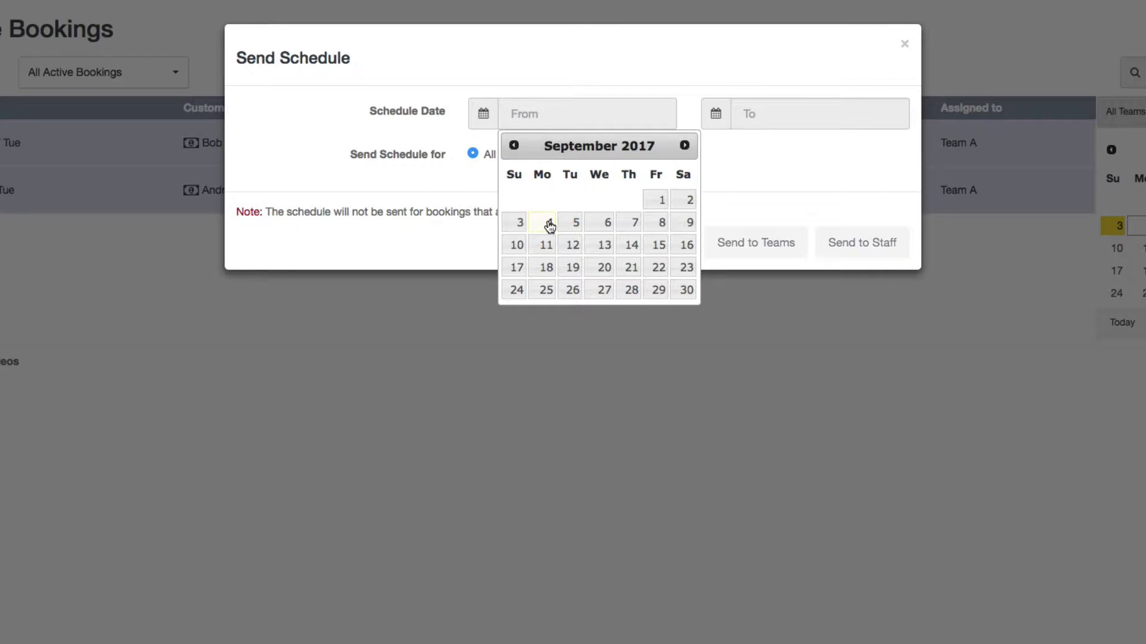
click(548, 224)
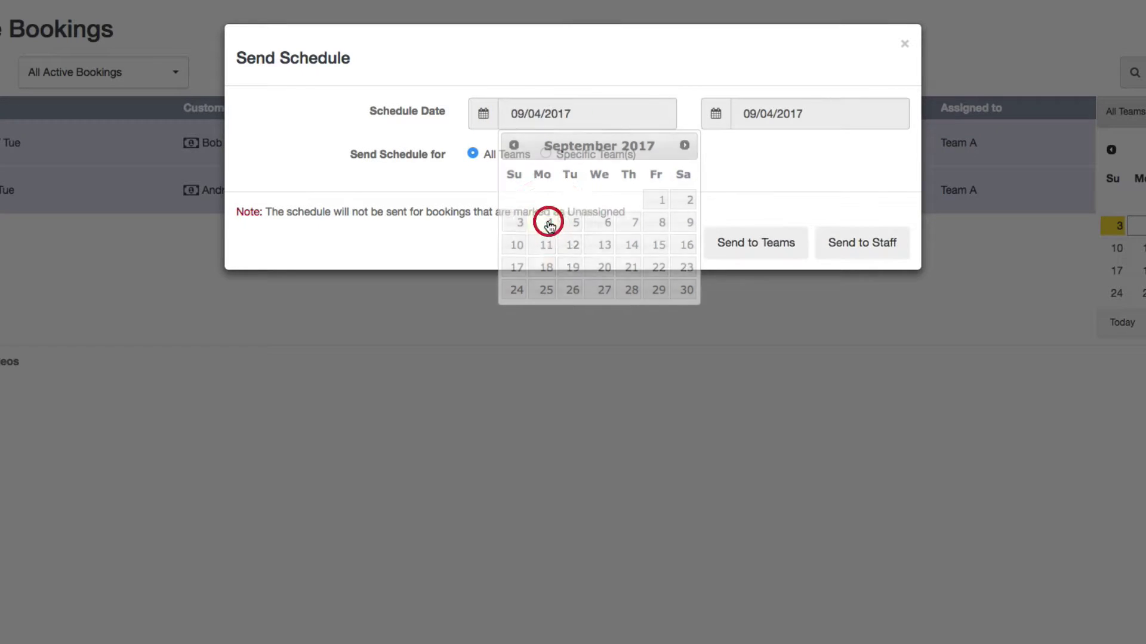
click(760, 114)
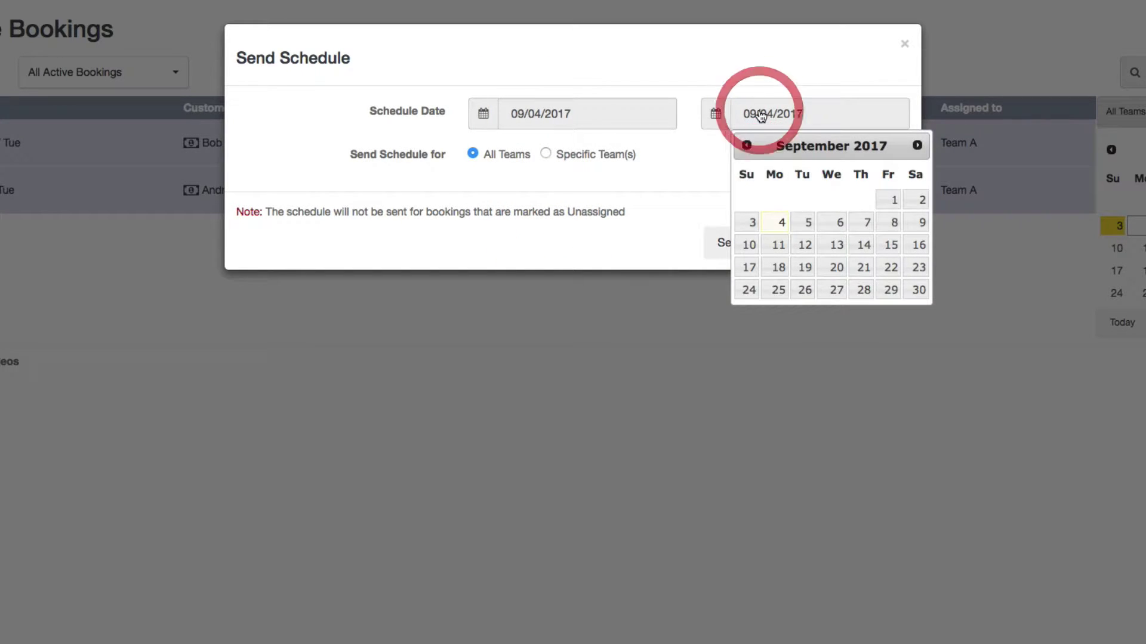
click(894, 223)
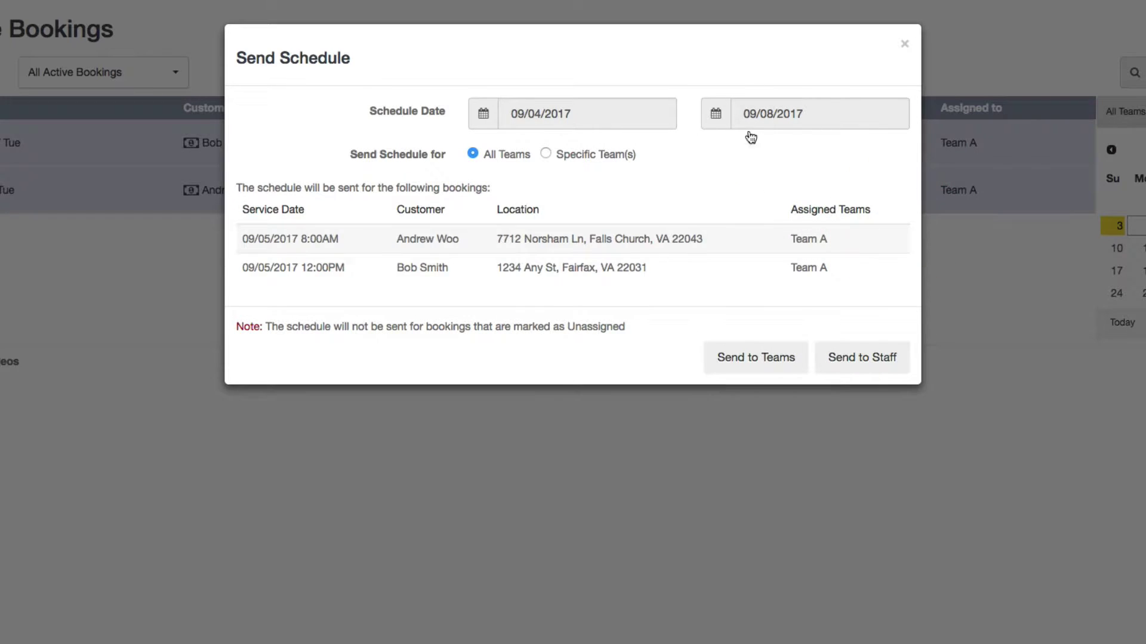
click(239, 239)
drag(240, 239, 756, 259)
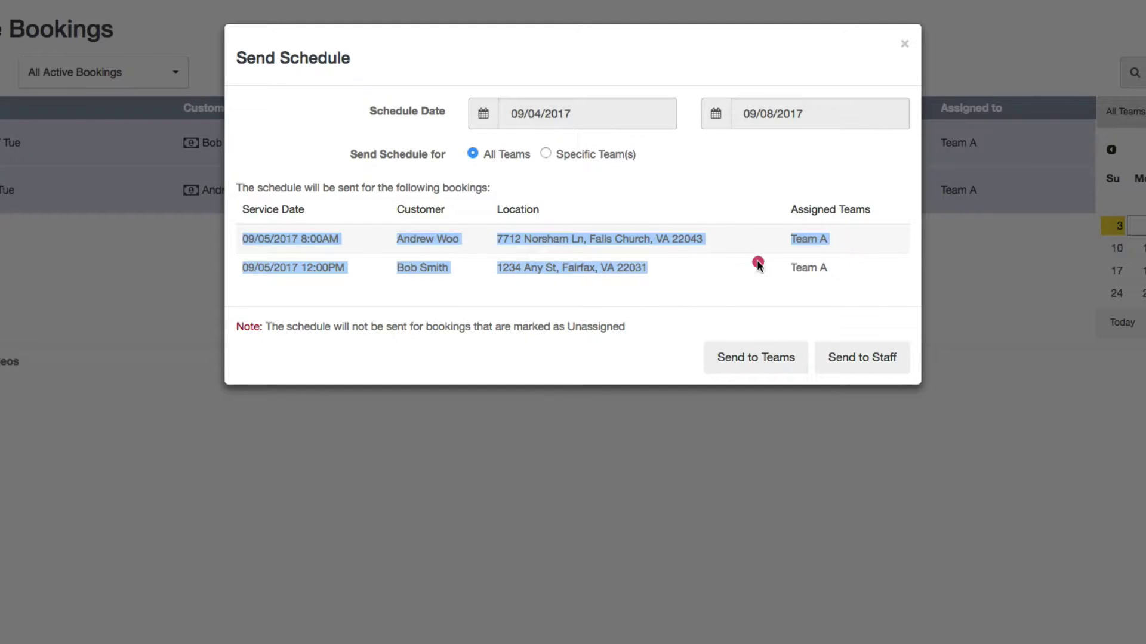
click(763, 260)
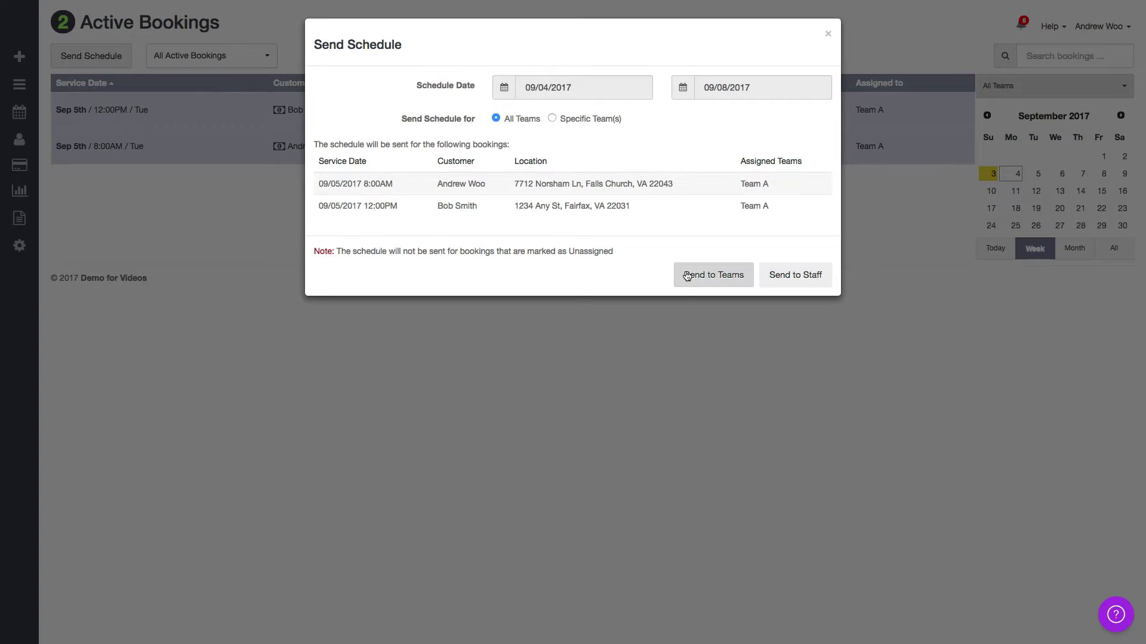
Send the 09/04/2017–09/08/2017 schedule to the assigned teams.
click(687, 275)
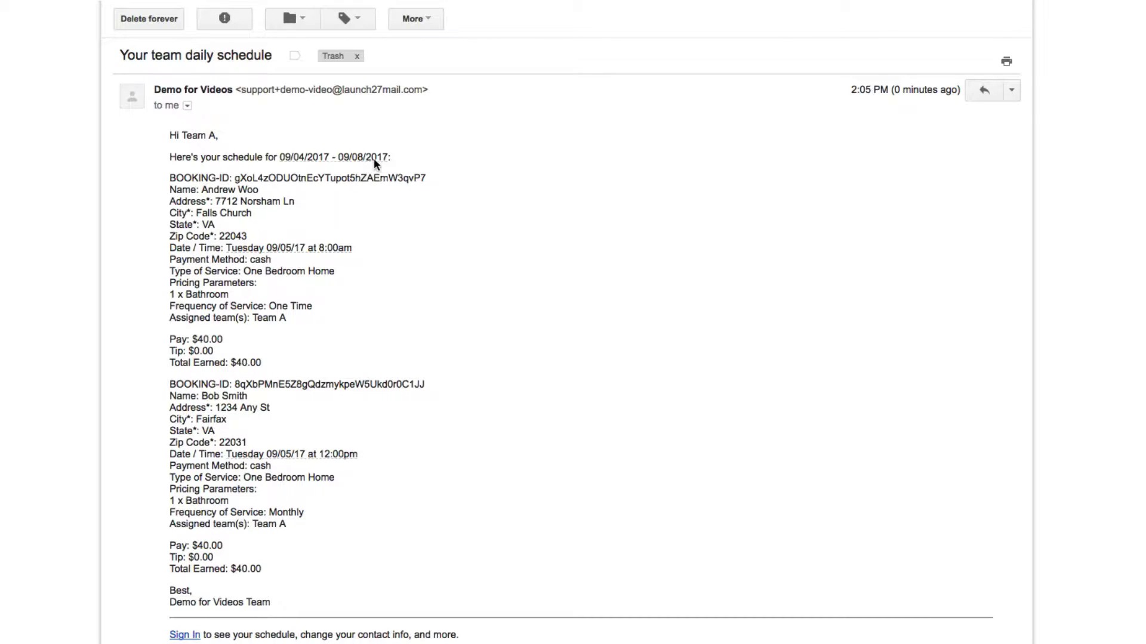
drag(399, 158, 276, 157)
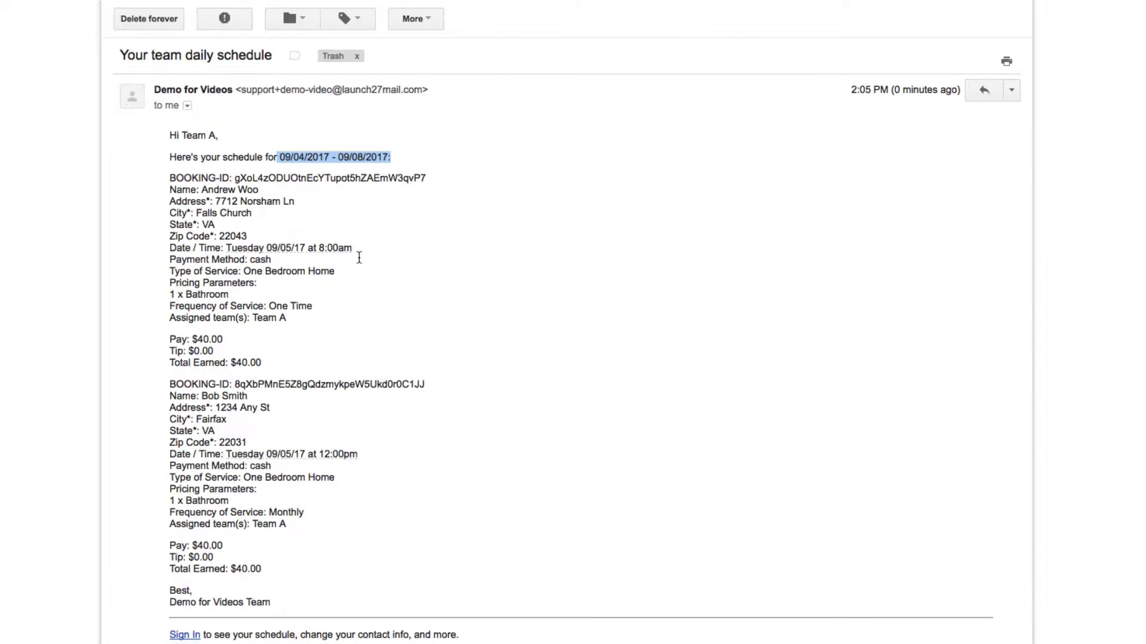
click(334, 246)
drag(335, 246, 176, 247)
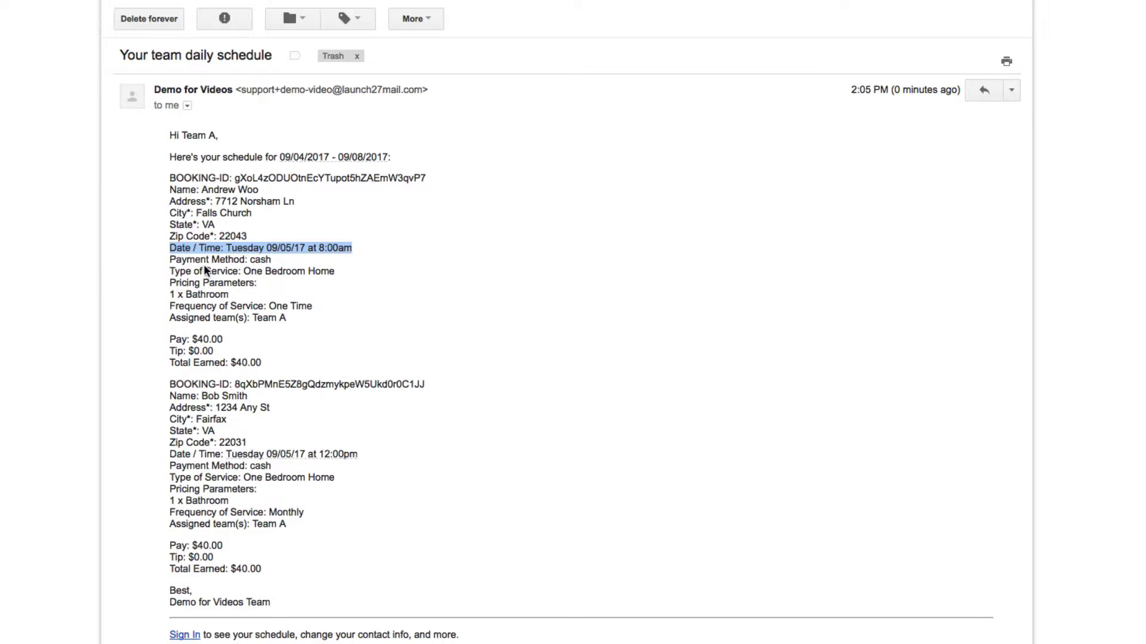
click(238, 270)
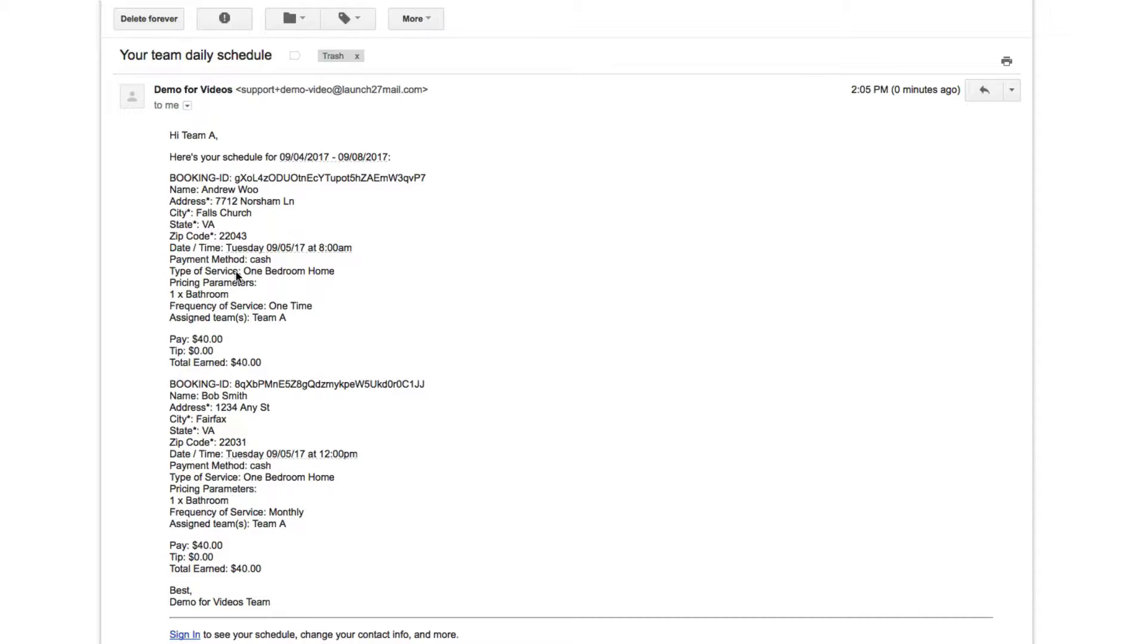
drag(171, 339, 262, 360)
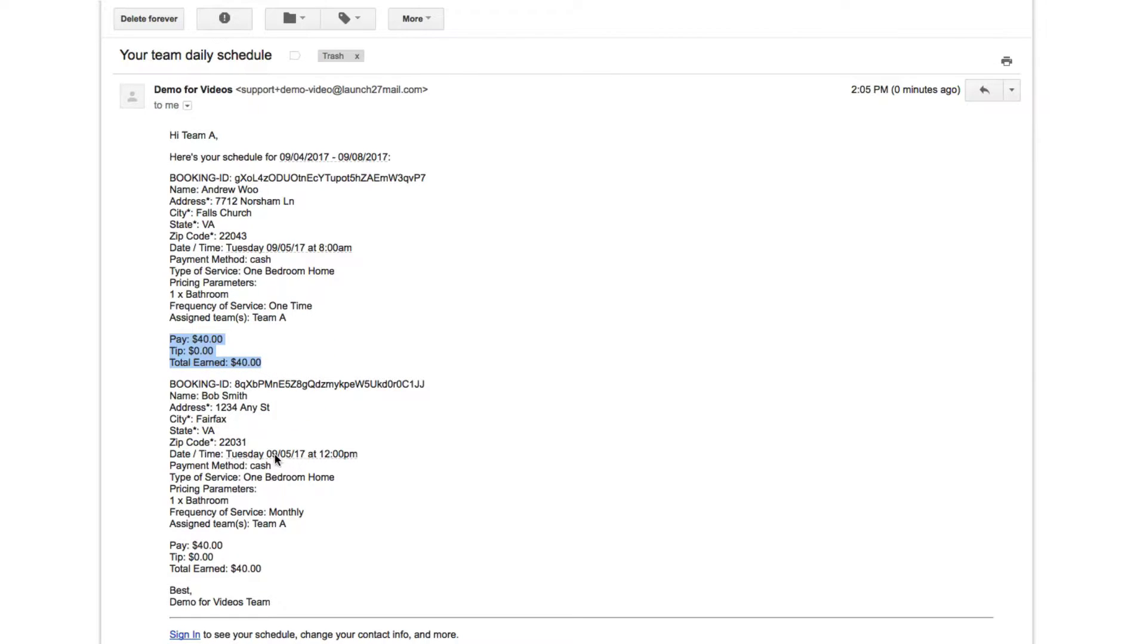
click(173, 516)
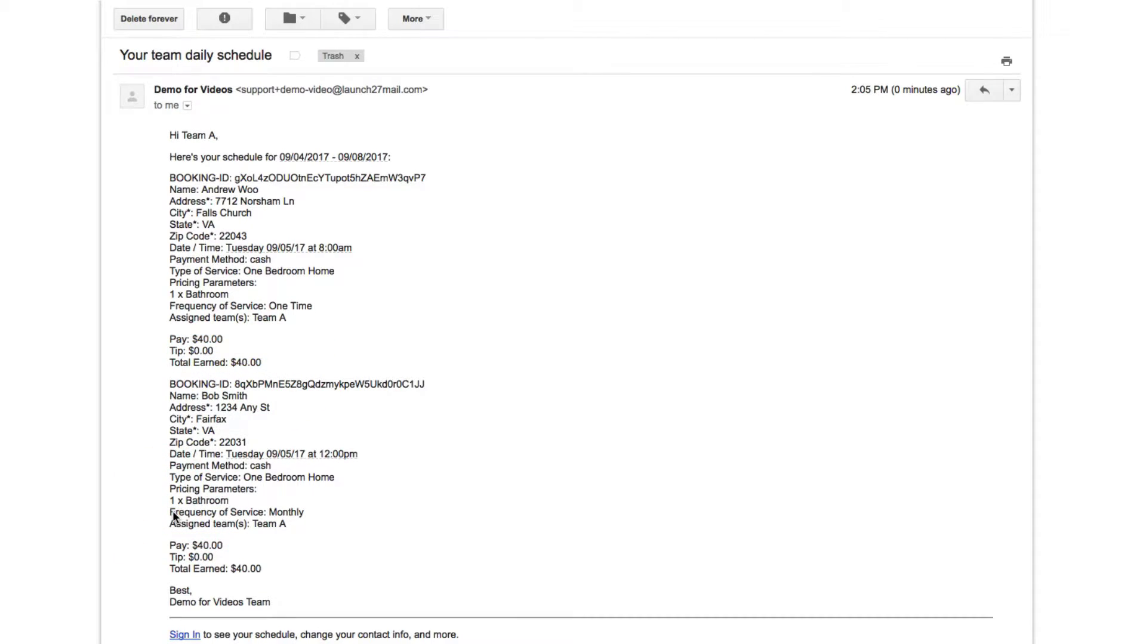
click(154, 632)
click(149, 632)
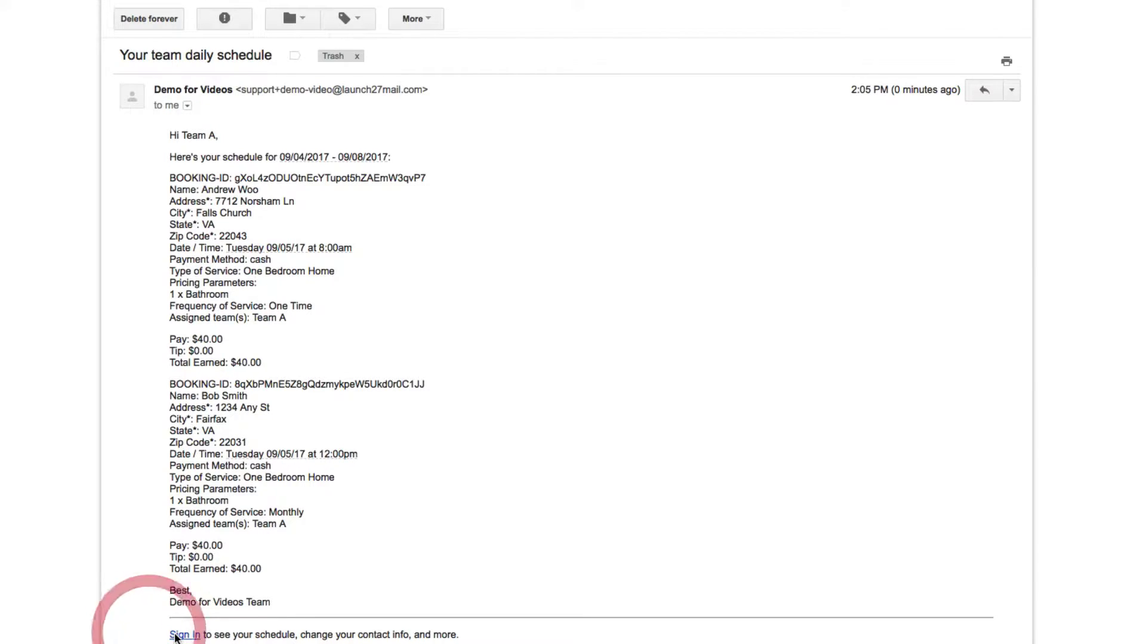
click(57, 526)
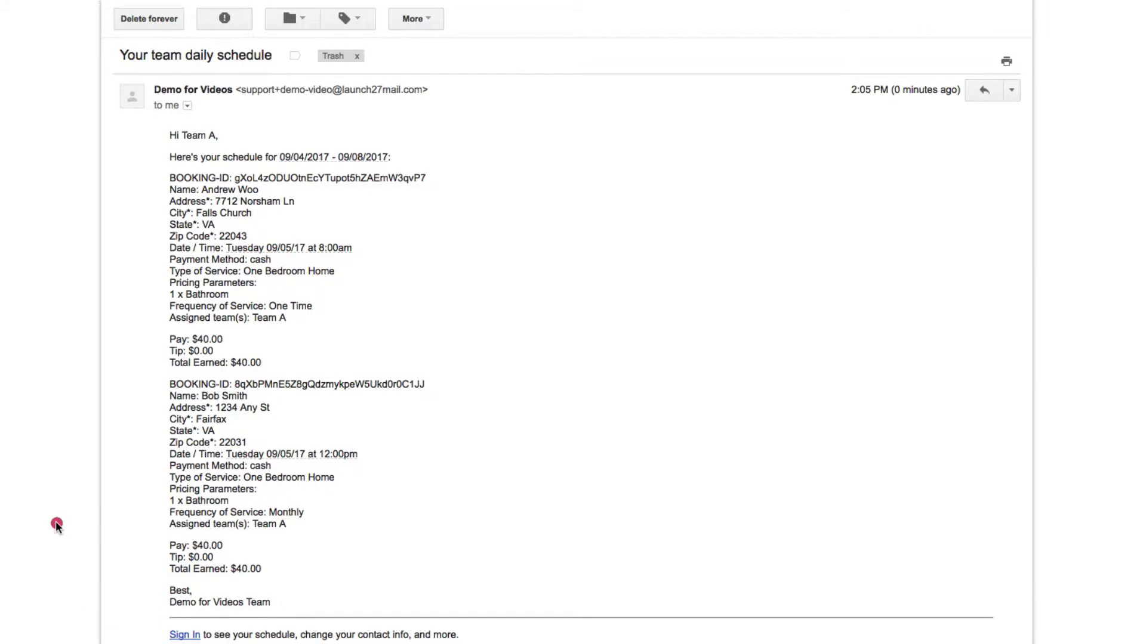
Check the Sep 05 12:00PM booking's comments, close it, and bring up the date range choices.
click(147, 594)
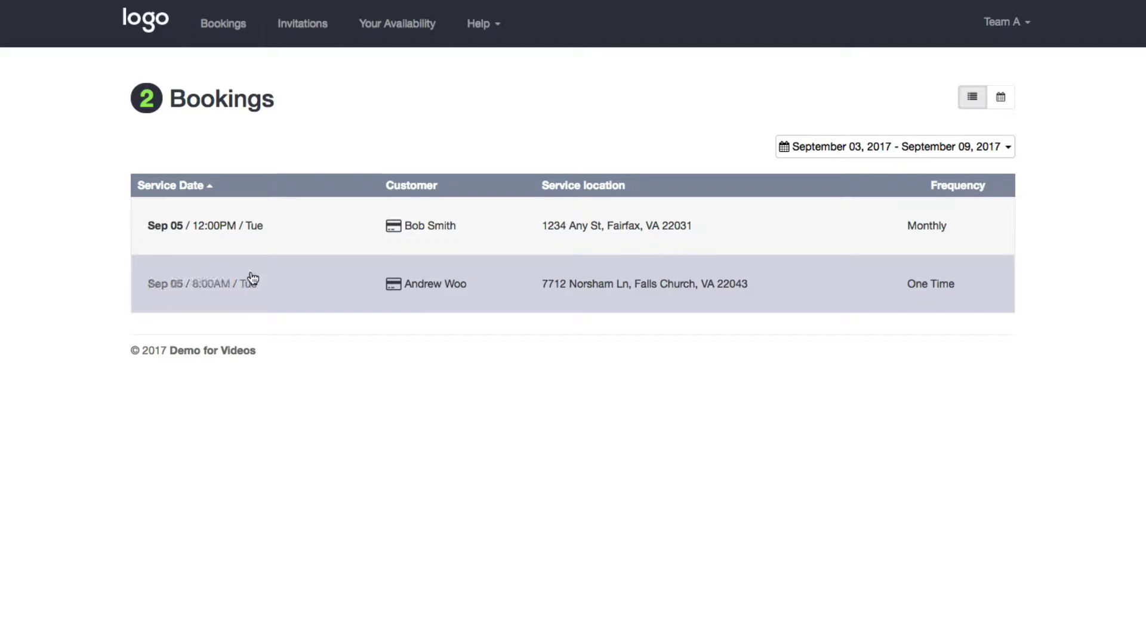
click(199, 220)
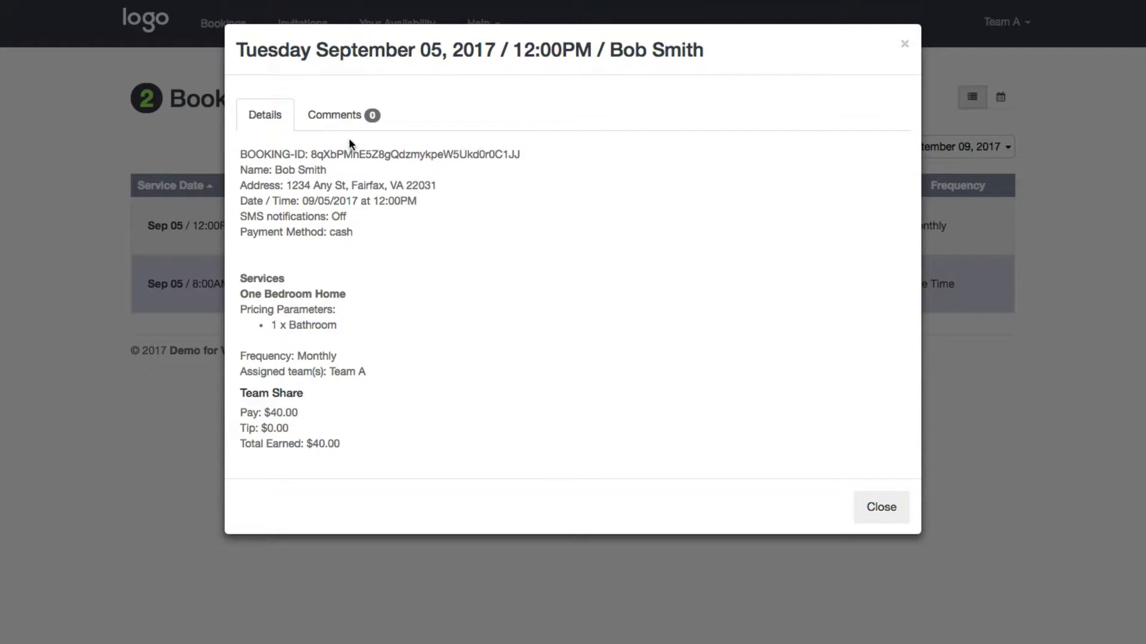
click(335, 124)
click(299, 169)
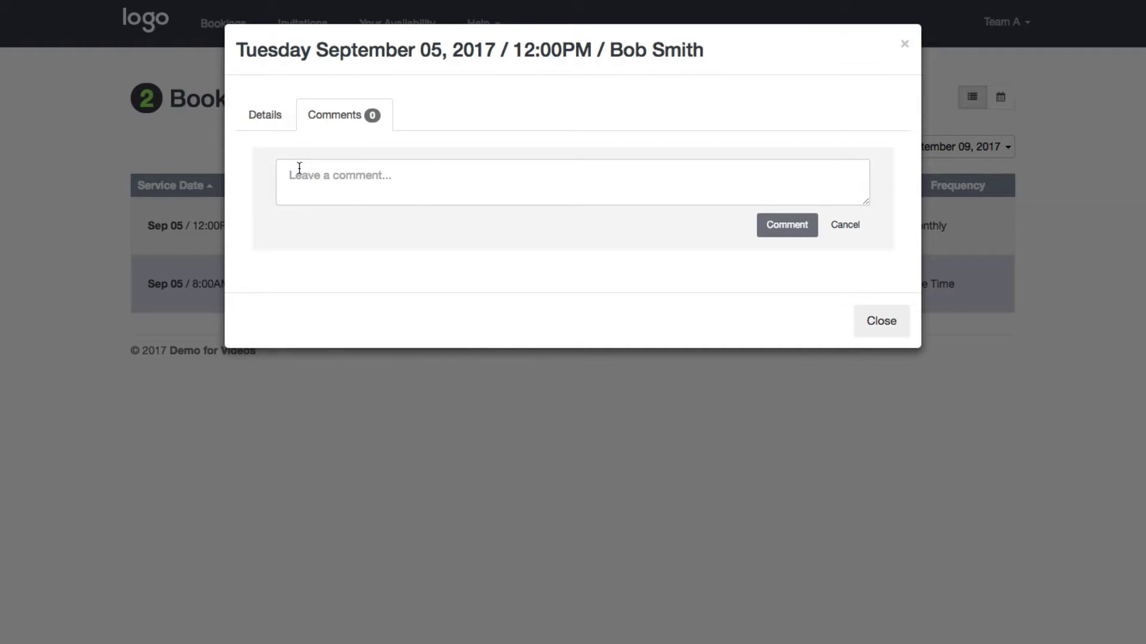
click(876, 334)
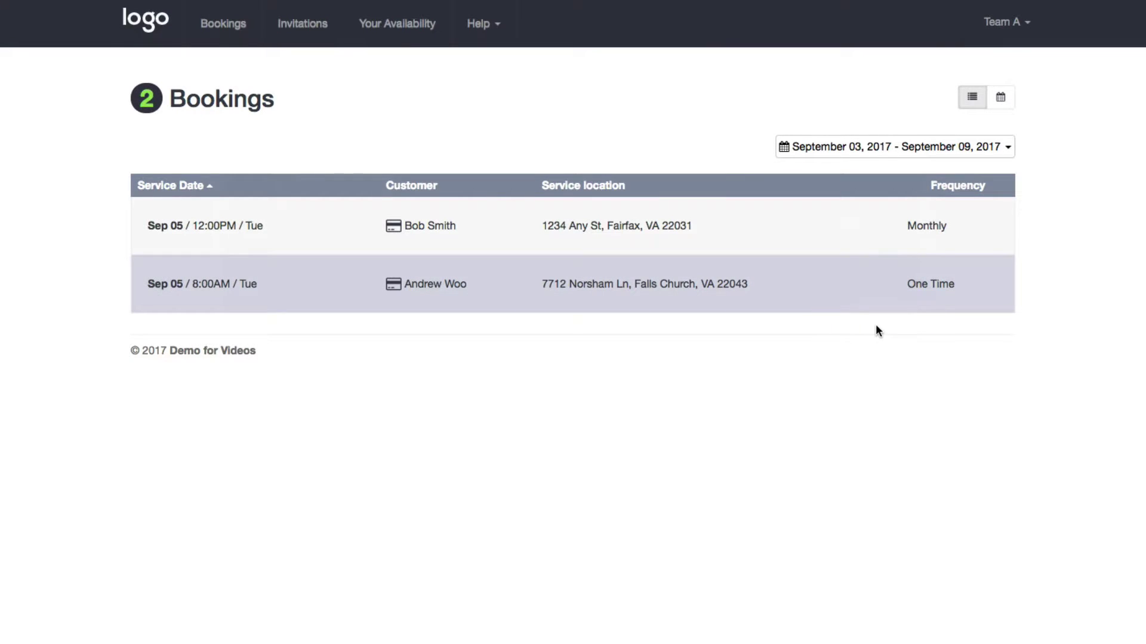
click(994, 154)
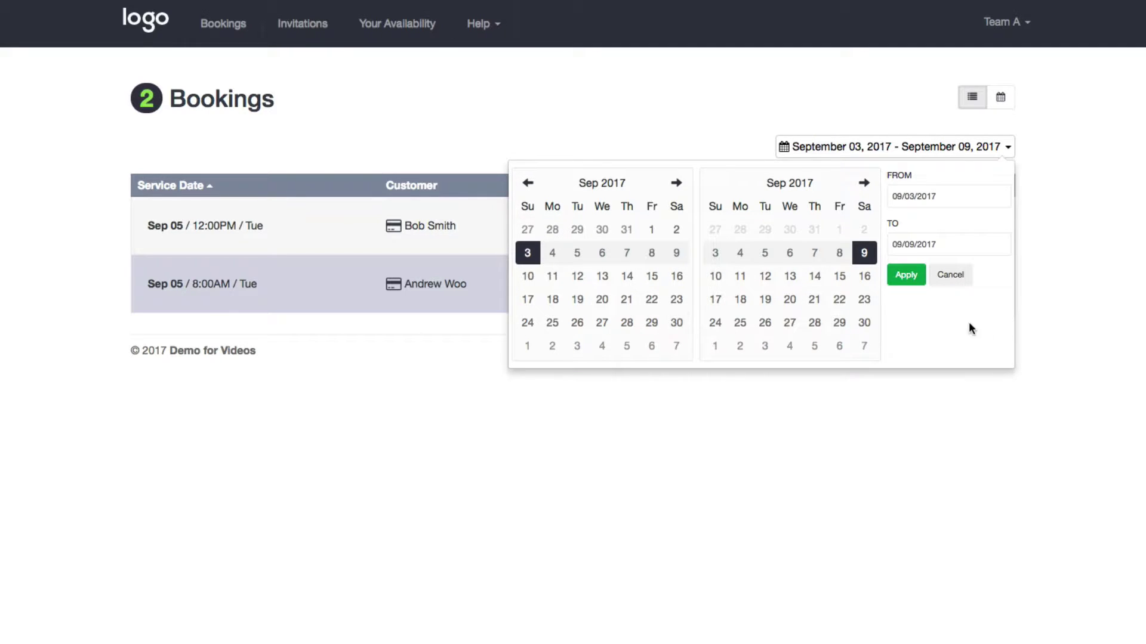
Switch the bookings to the September 2017 month calendar and open the 8:00AM Sep 5 booking's comments.
click(951, 276)
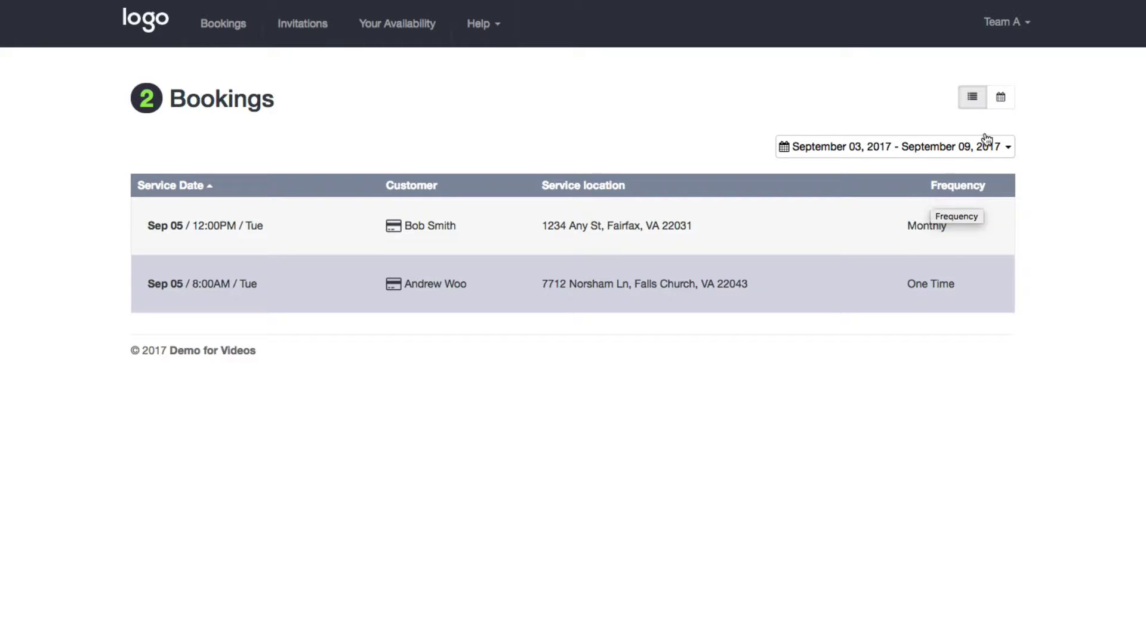
click(996, 101)
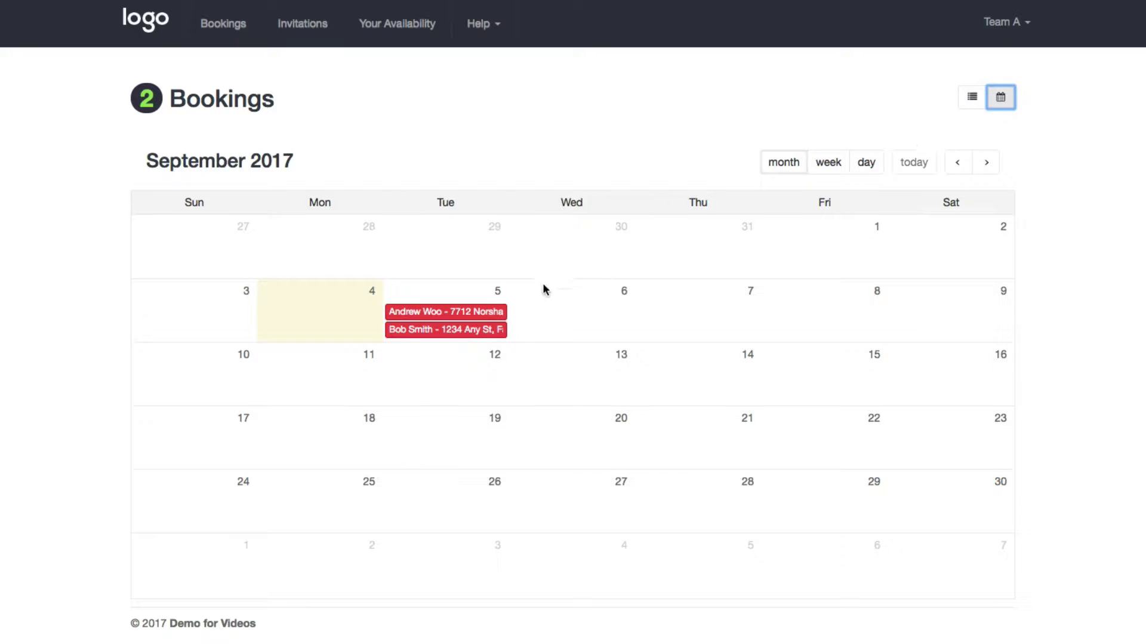
click(498, 290)
click(459, 312)
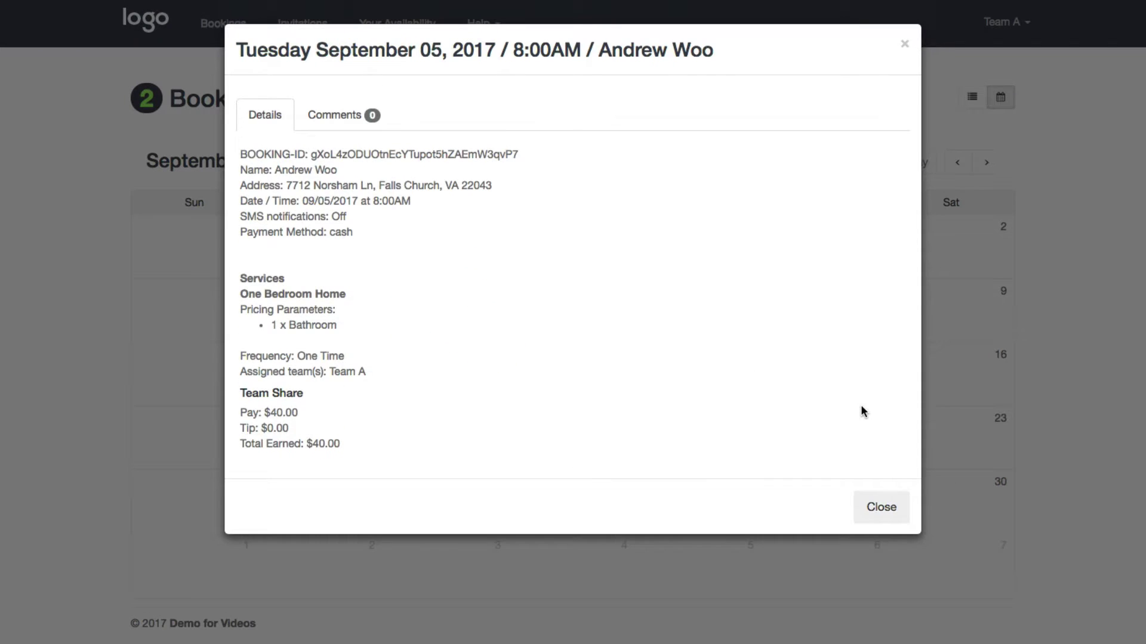
click(881, 506)
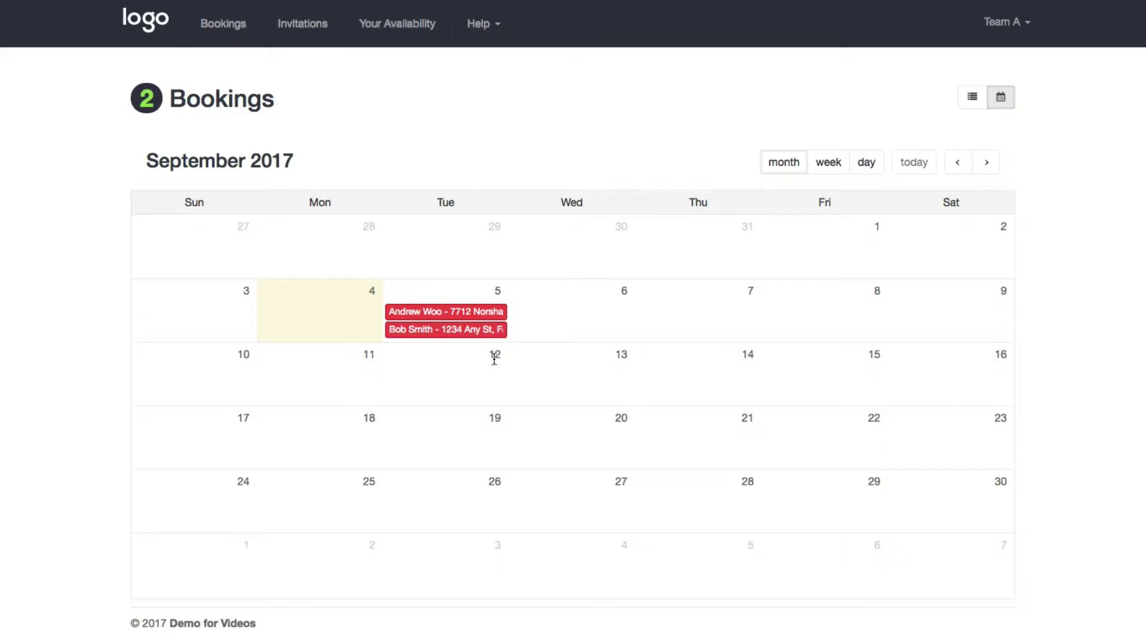
click(453, 311)
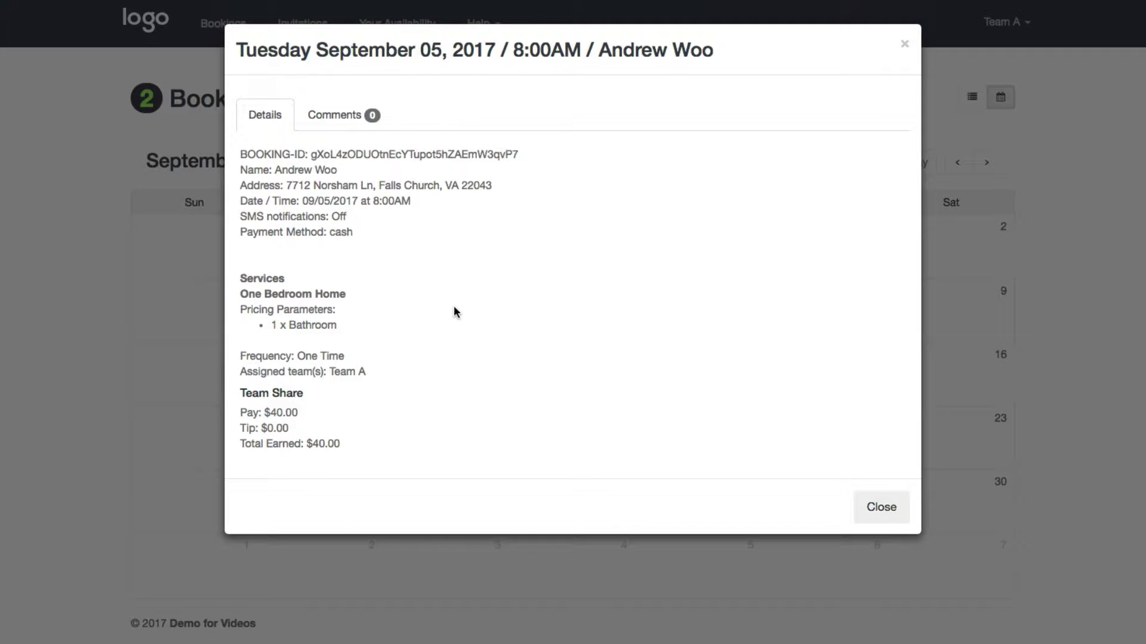
click(311, 120)
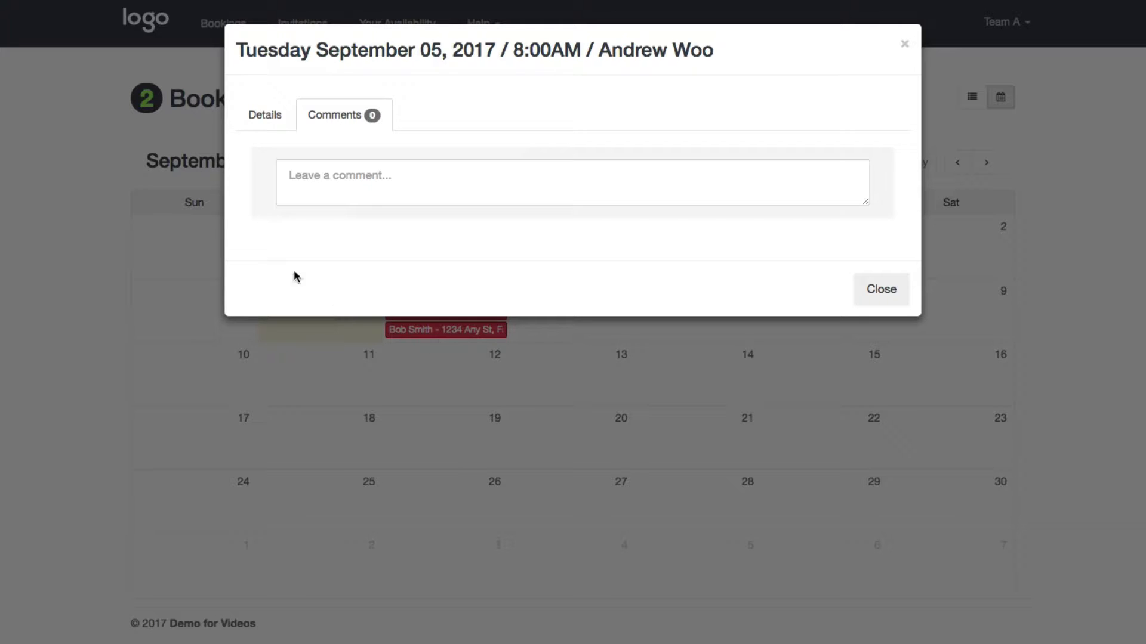
Post 'This is a comment from the team' on the 8:00AM Sep 5 booking, correcting the typo first.
click(338, 172)
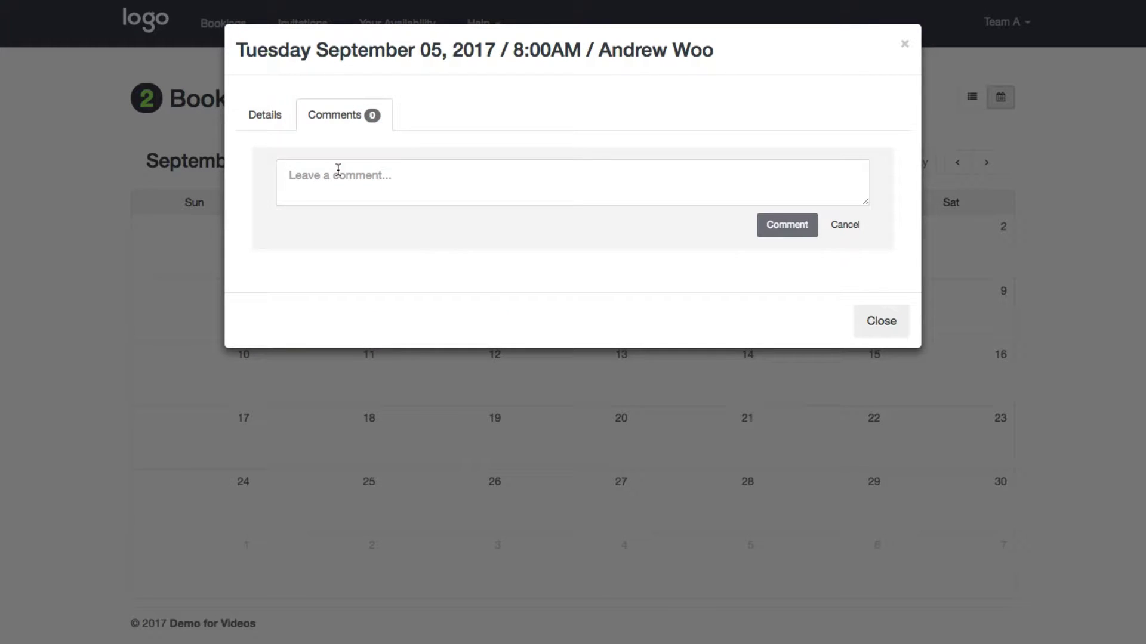
text(This is a )
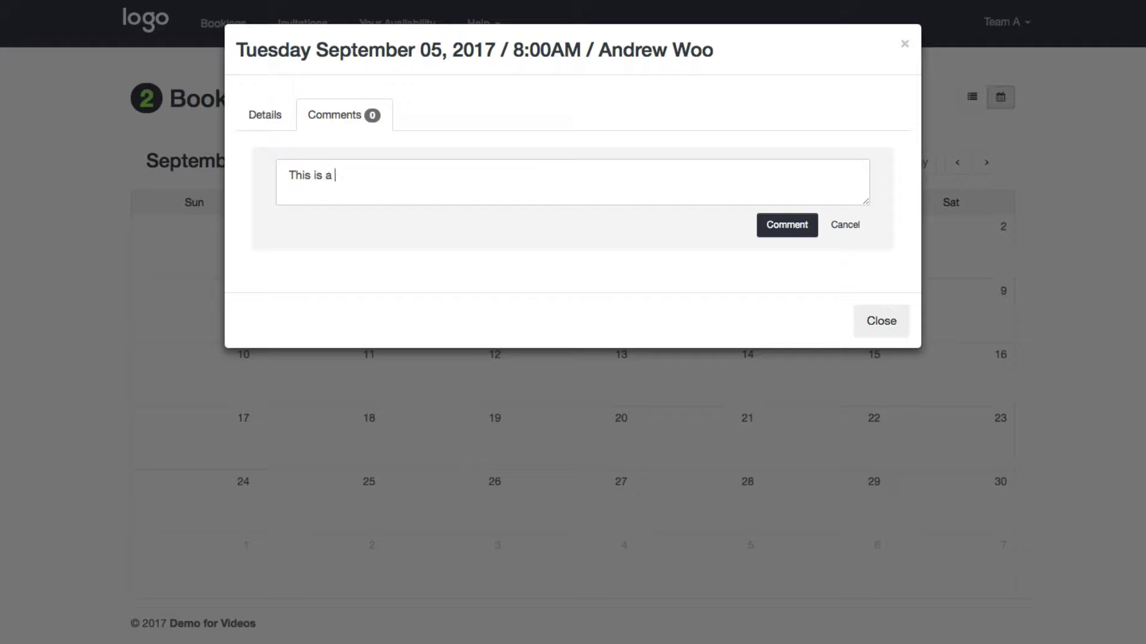
text(comment fro mthe team)
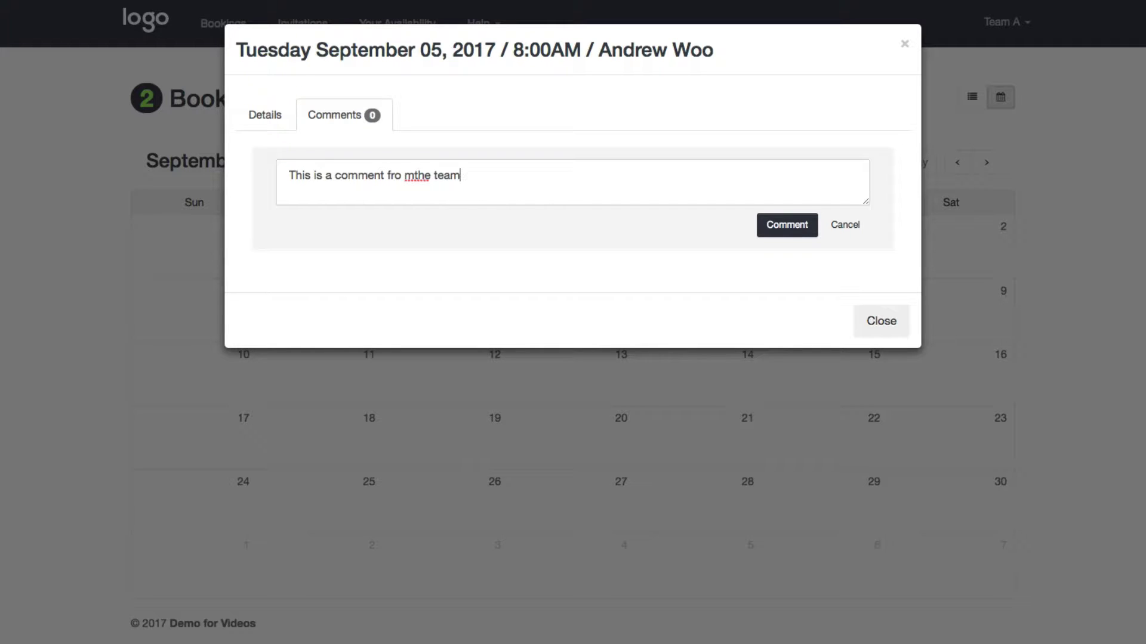
drag(401, 175, 590, 180)
text(, m the pe)
key(BackSpace)
key(BackSpace)
text(team)
click(760, 228)
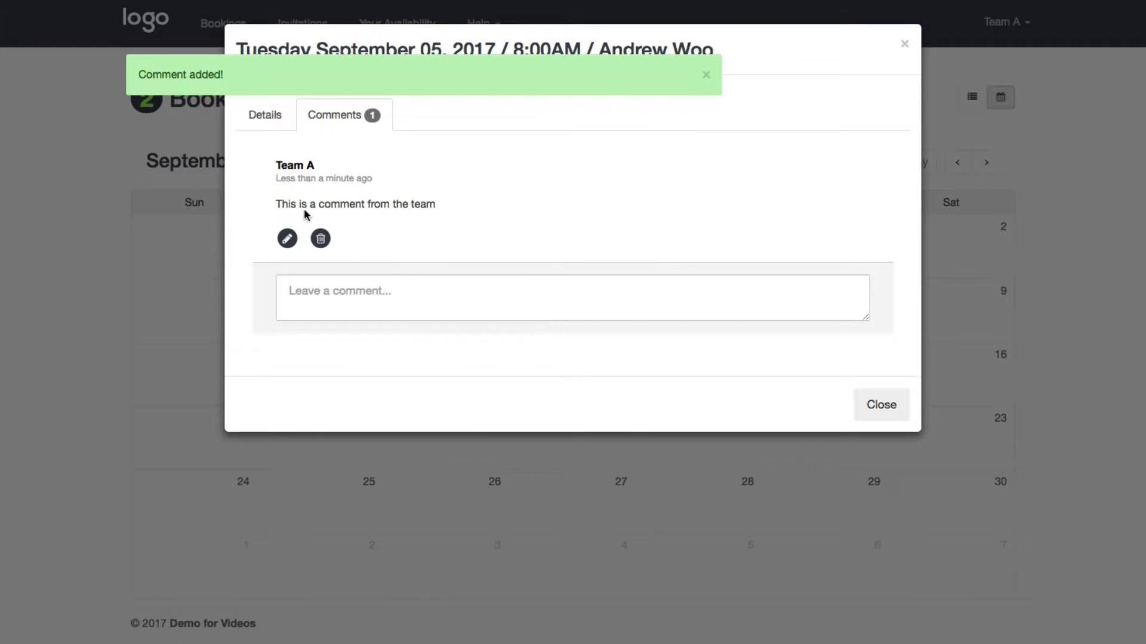
drag(276, 204, 459, 220)
Open the Sep 5th 8:00AM booking from admin Active Bookings and scroll to its Notes and Comments.
click(459, 220)
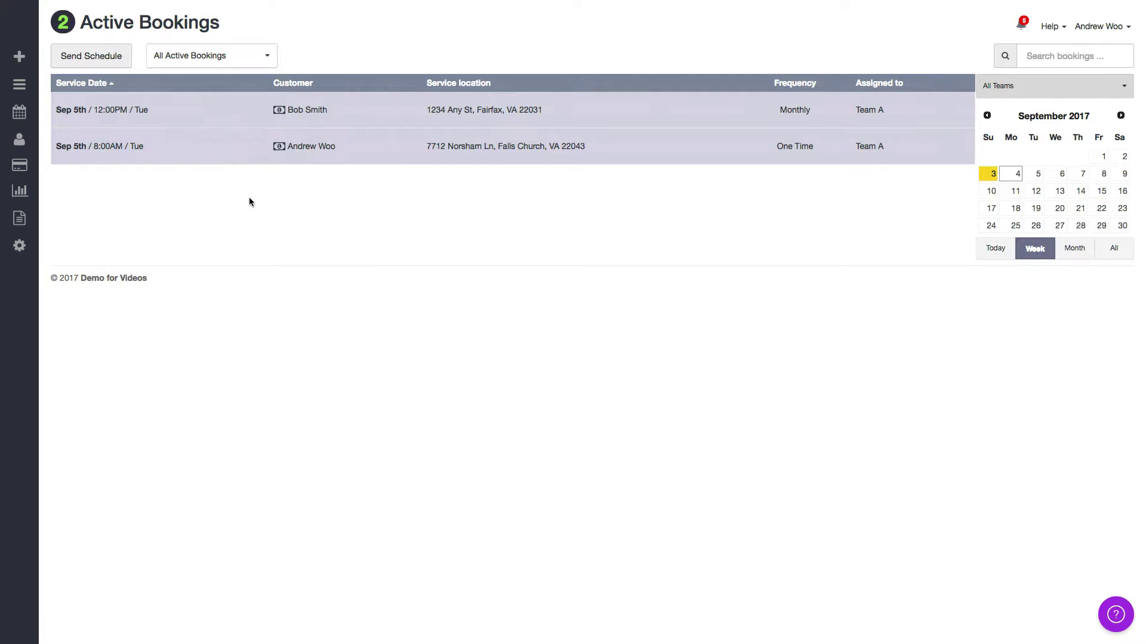
click(274, 166)
click(120, 148)
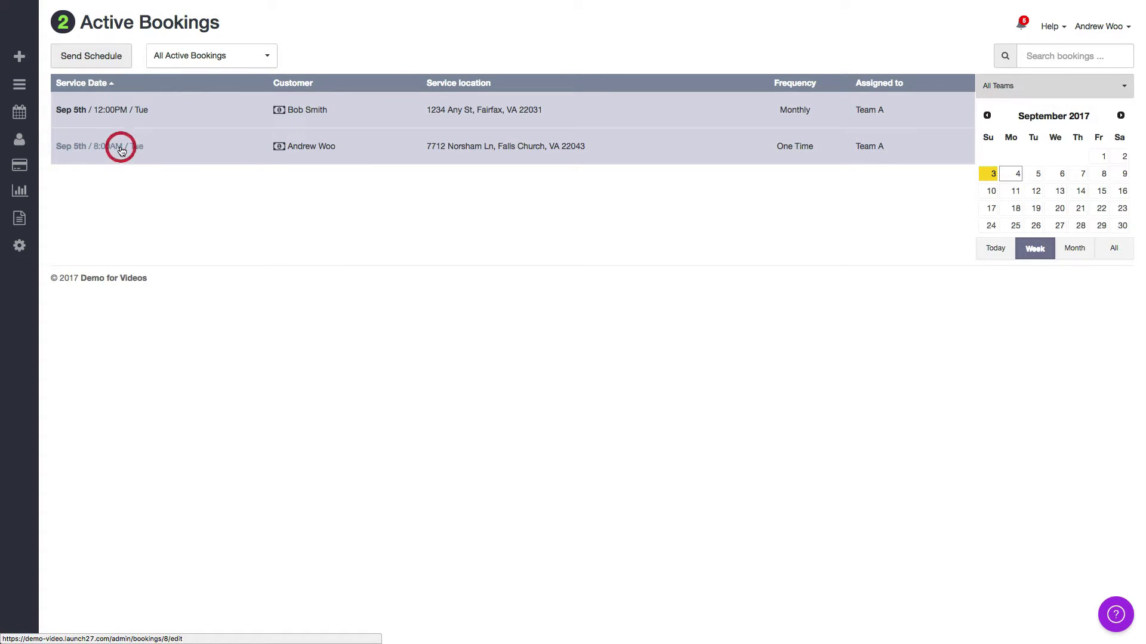
scroll(156, 98, down, 3)
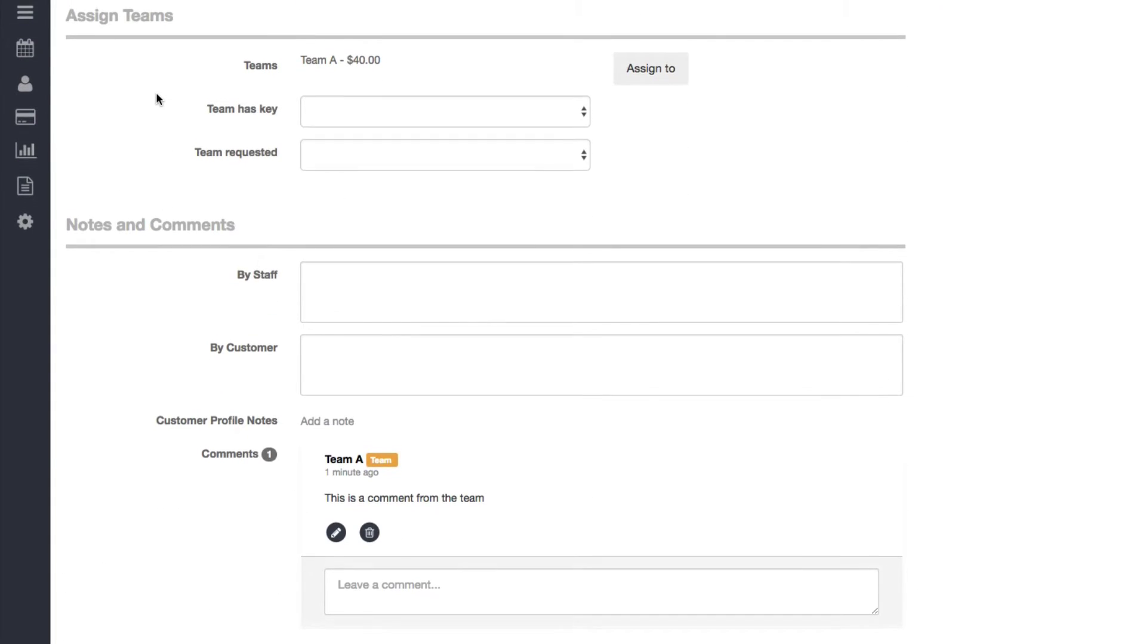